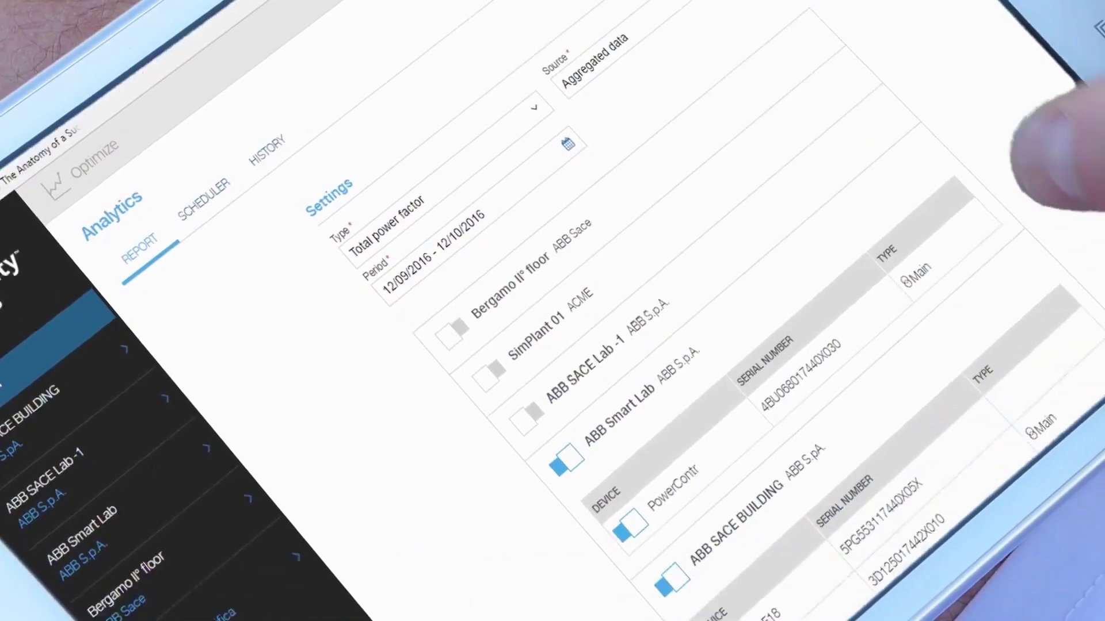
- Add a Real Time Currents table widget and drag it to the top-right slot above the chart
{"action": "scroll", "coordinate": [552, 311], "scroll_direction": "down", "scroll_amount": 5}
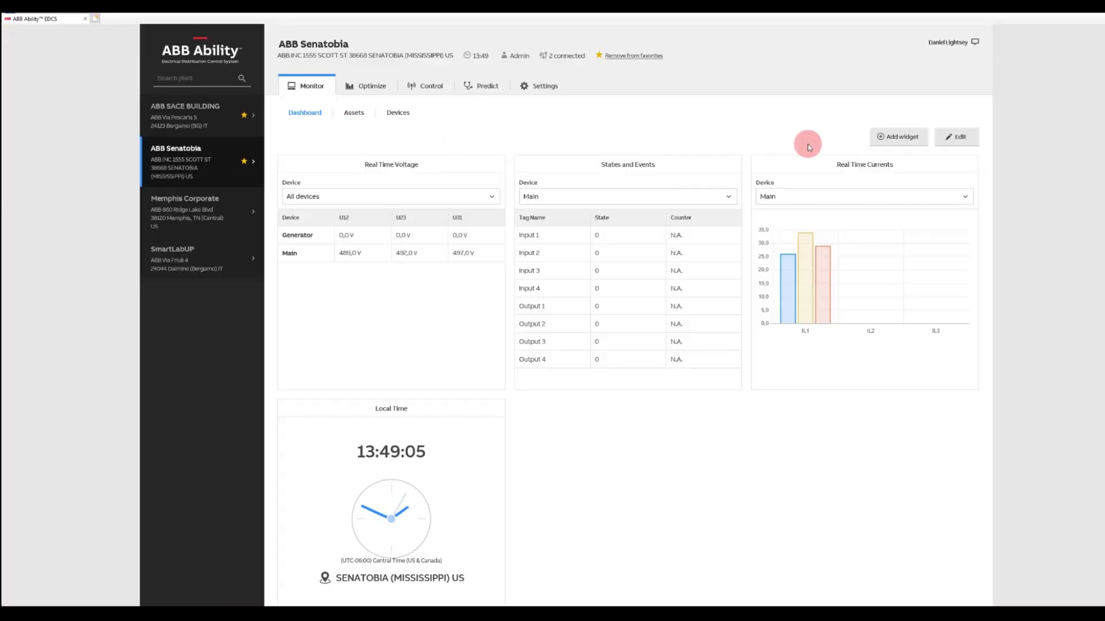
{"action": "left_click", "coordinate": [886, 140]}
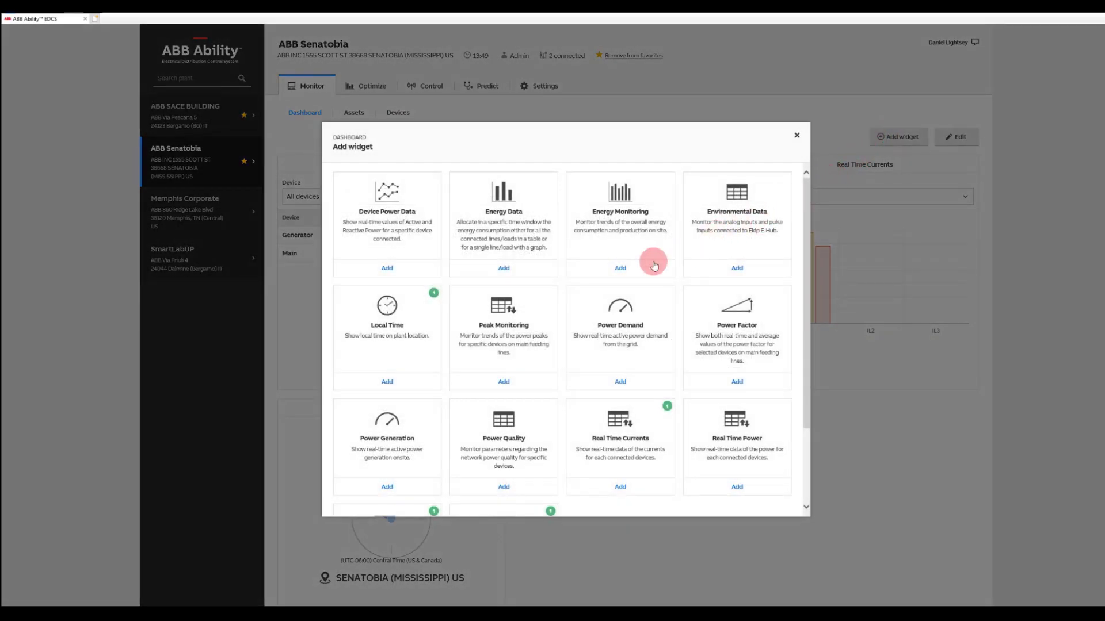
{"action": "left_click", "coordinate": [621, 270]}
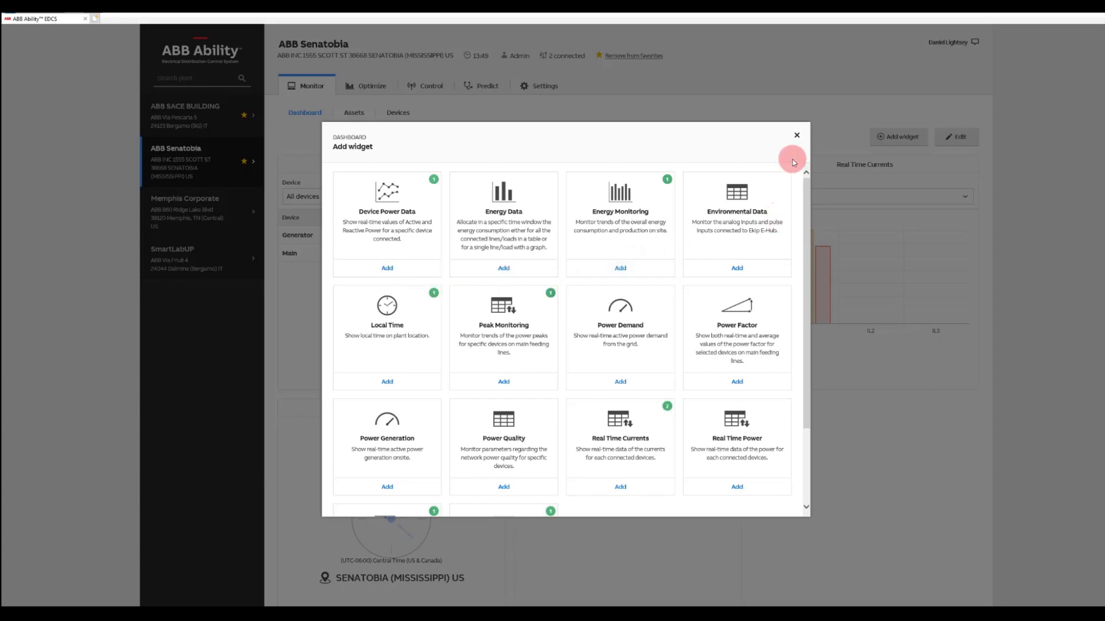
{"action": "left_click", "coordinate": [796, 136]}
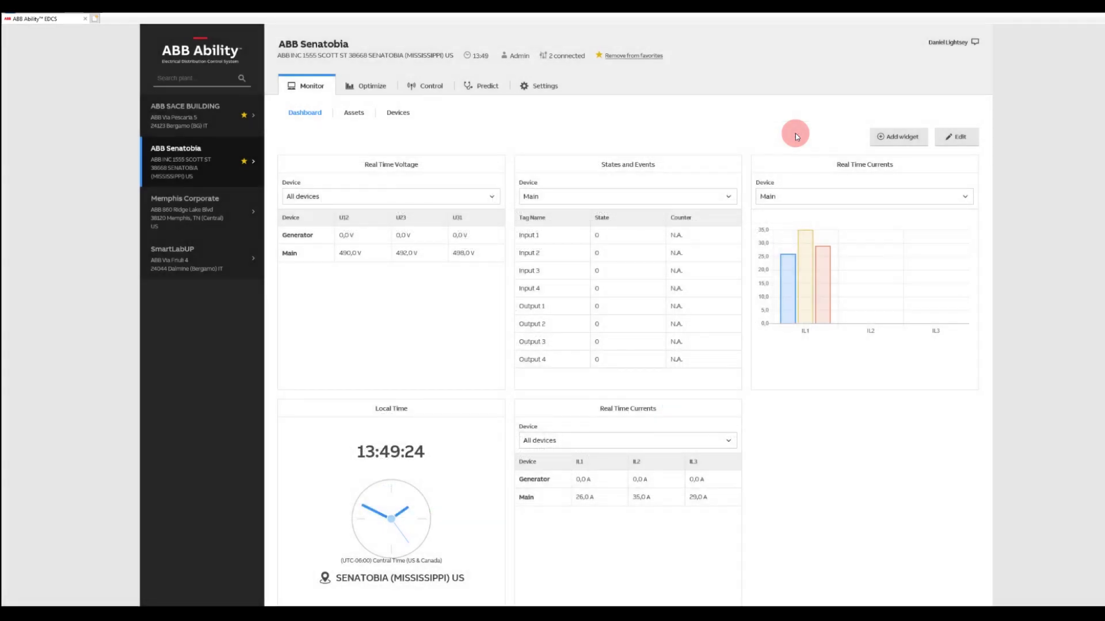
{"action": "left_click", "coordinate": [946, 136]}
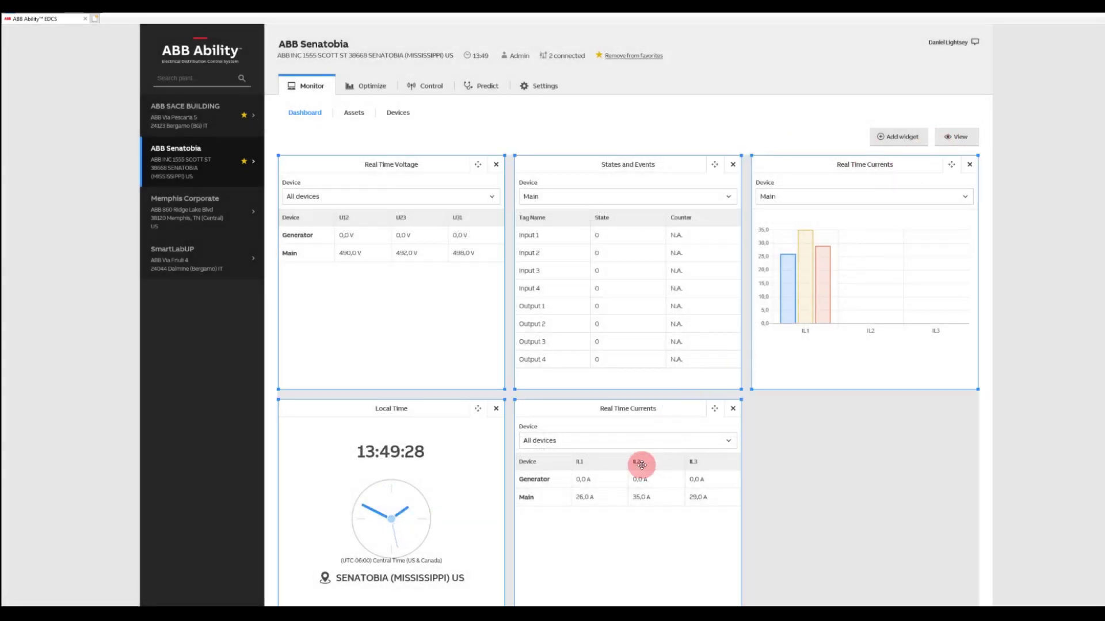
{"action": "left_click_drag", "start_coordinate": [618, 492], "coordinate": [856, 246]}
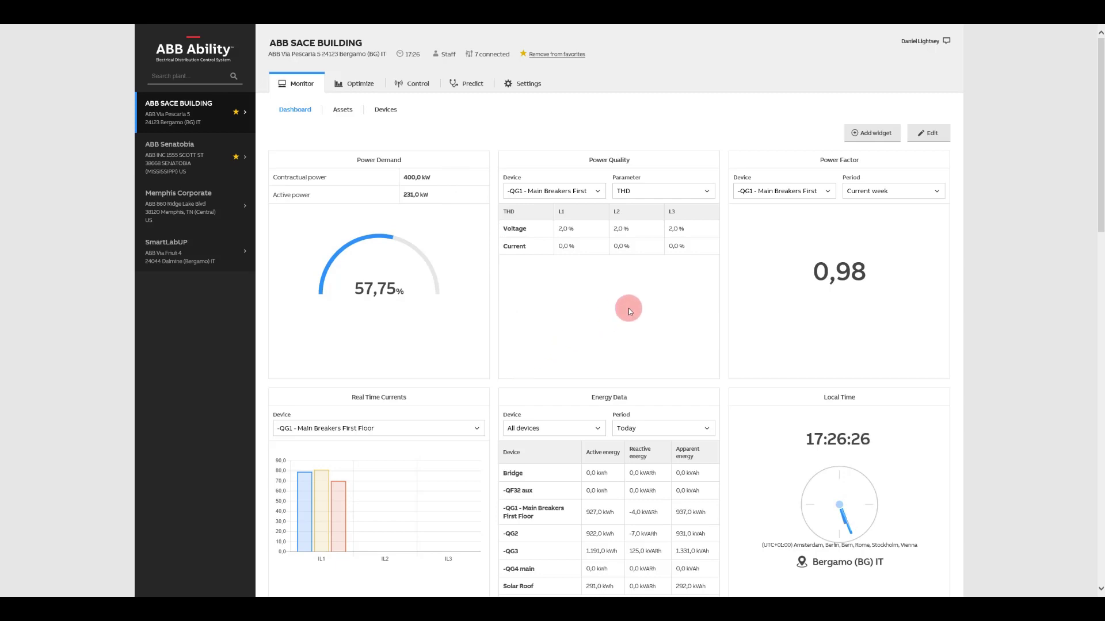
- Keep THD as the Power Quality parameter and set its device to -QG3
{"action": "left_click", "coordinate": [708, 192]}
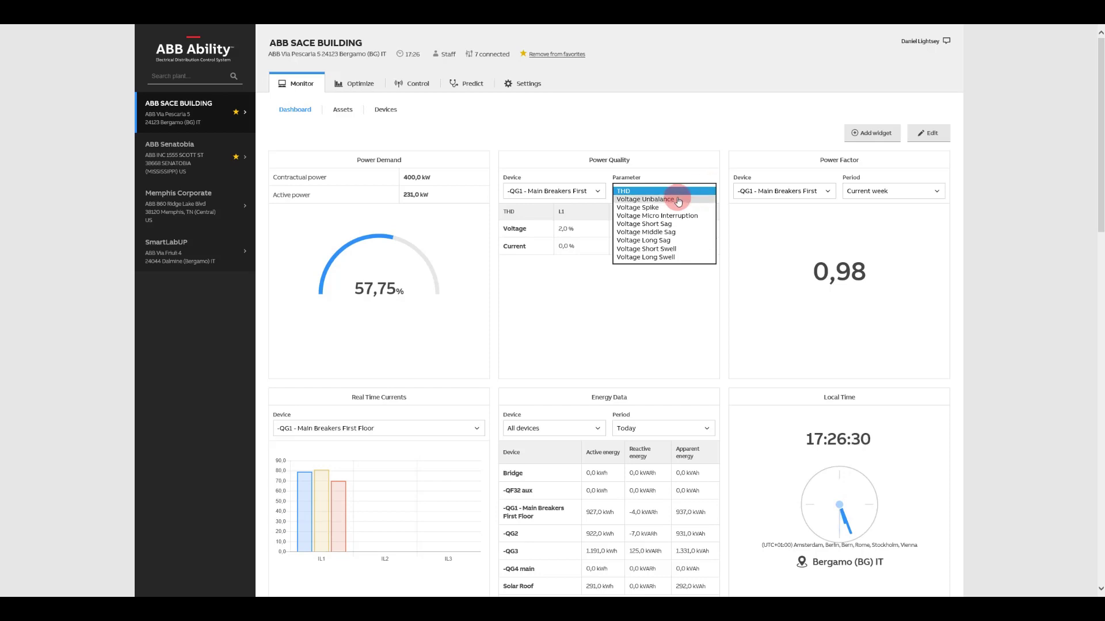
{"action": "left_click", "coordinate": [598, 191]}
{"action": "left_click", "coordinate": [598, 192]}
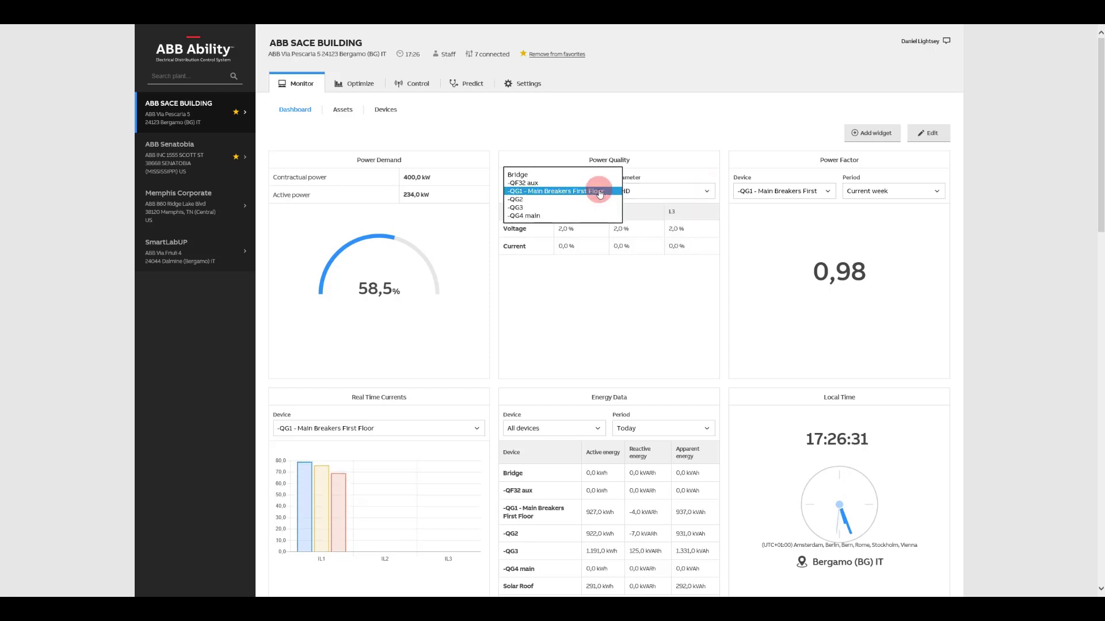
{"action": "left_click", "coordinate": [558, 207]}
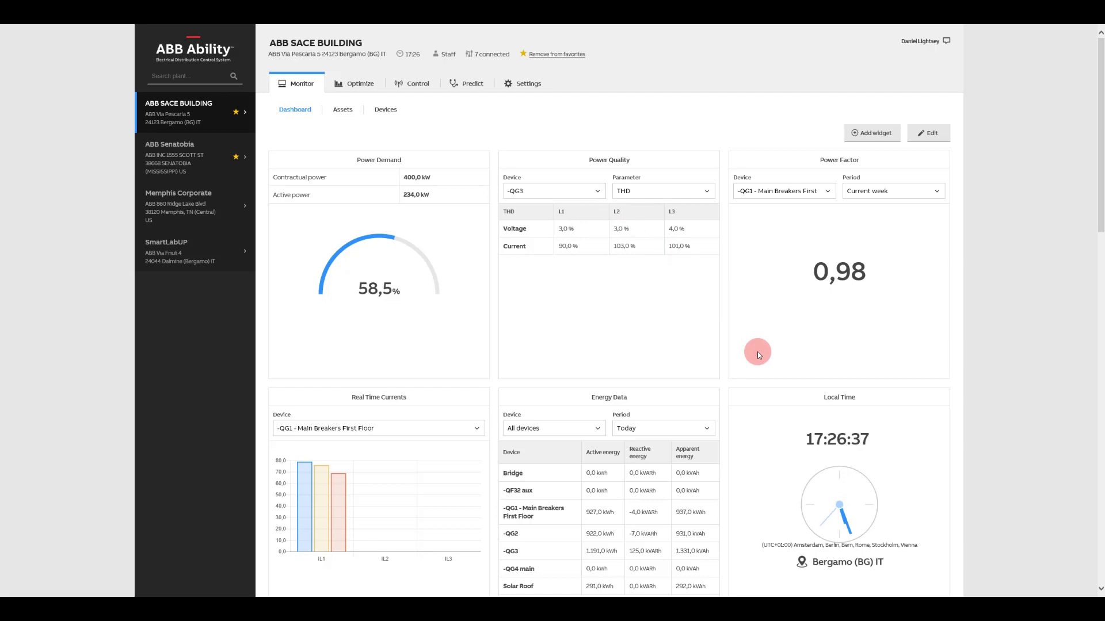
- Set the Power Factor widget's period to Today
{"action": "left_click", "coordinate": [929, 191]}
{"action": "left_click", "coordinate": [923, 175]}
{"action": "scroll", "coordinate": [747, 302], "scroll_direction": "down", "scroll_amount": 3}
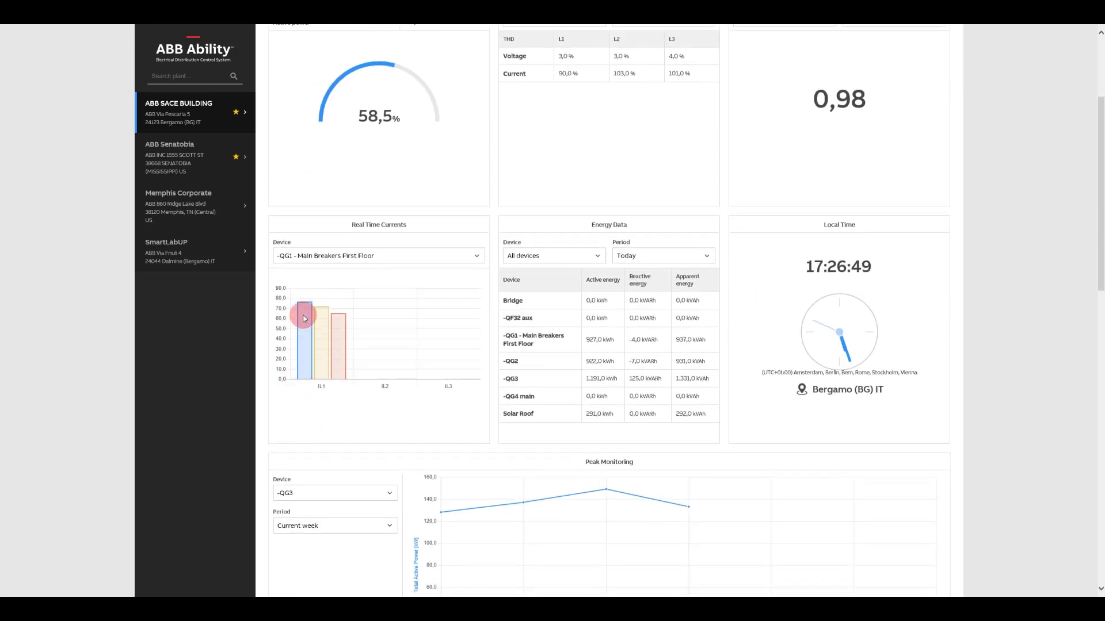
- Choose -QG3 in the Real Time Currents device dropdown
{"action": "mouse_move", "coordinate": [321, 342]}
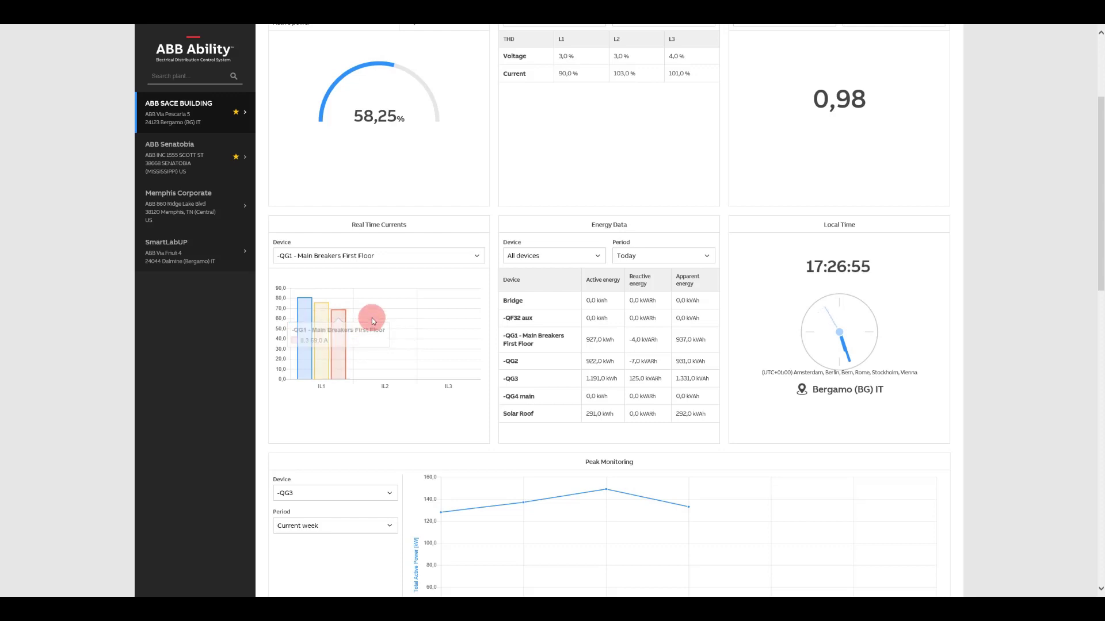
{"action": "left_click", "coordinate": [394, 256]}
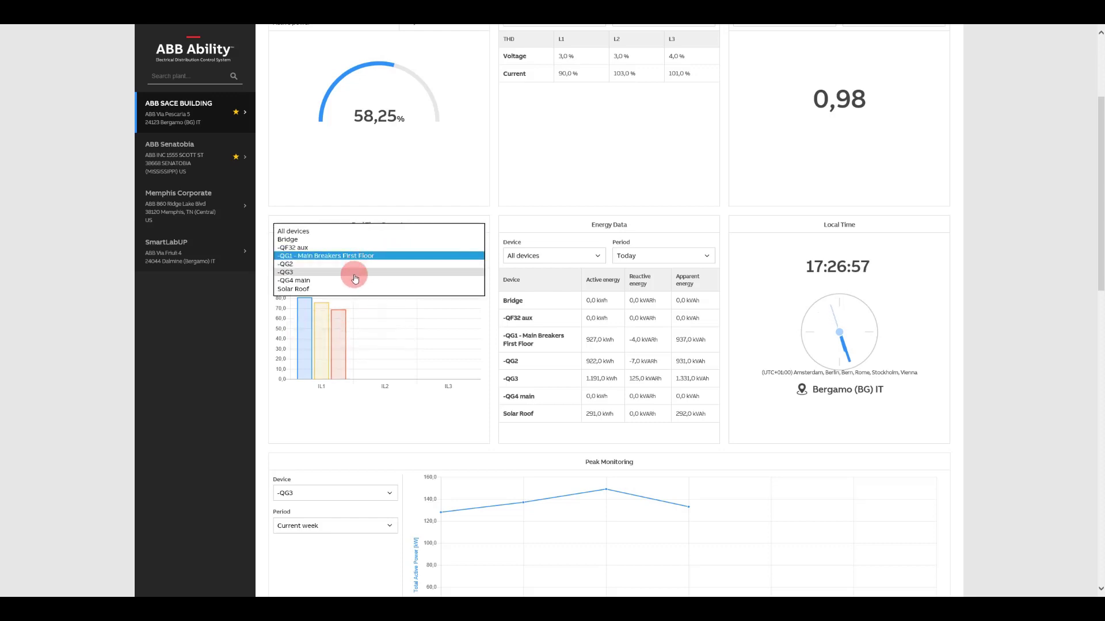
{"action": "left_click", "coordinate": [354, 273]}
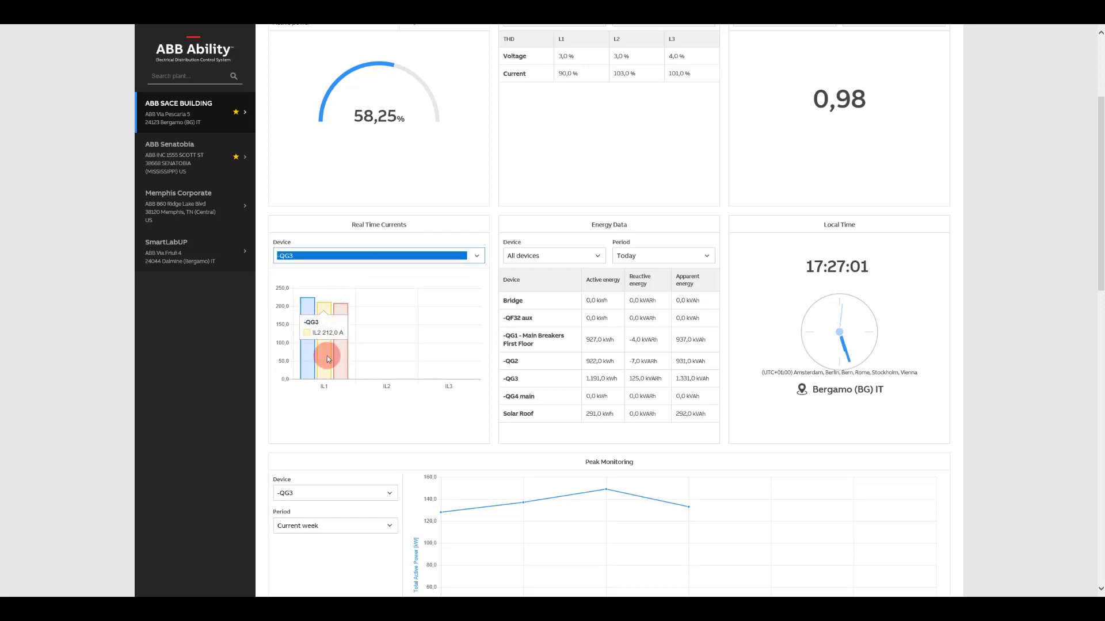
{"action": "mouse_move", "coordinate": [328, 360]}
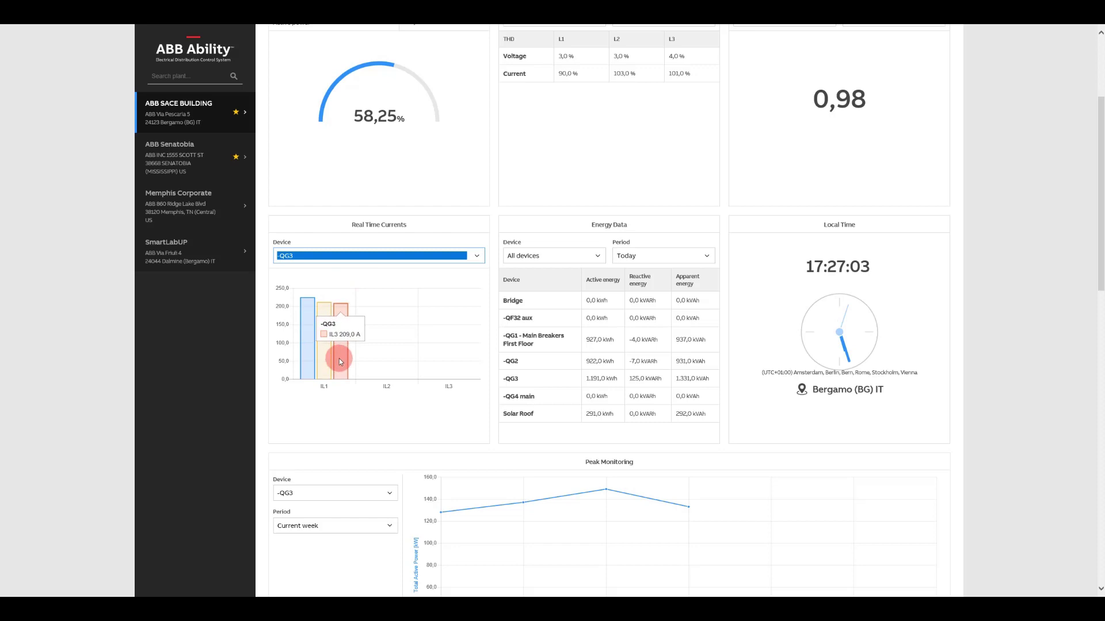
{"action": "scroll", "coordinate": [368, 375], "scroll_direction": "down", "scroll_amount": 3}
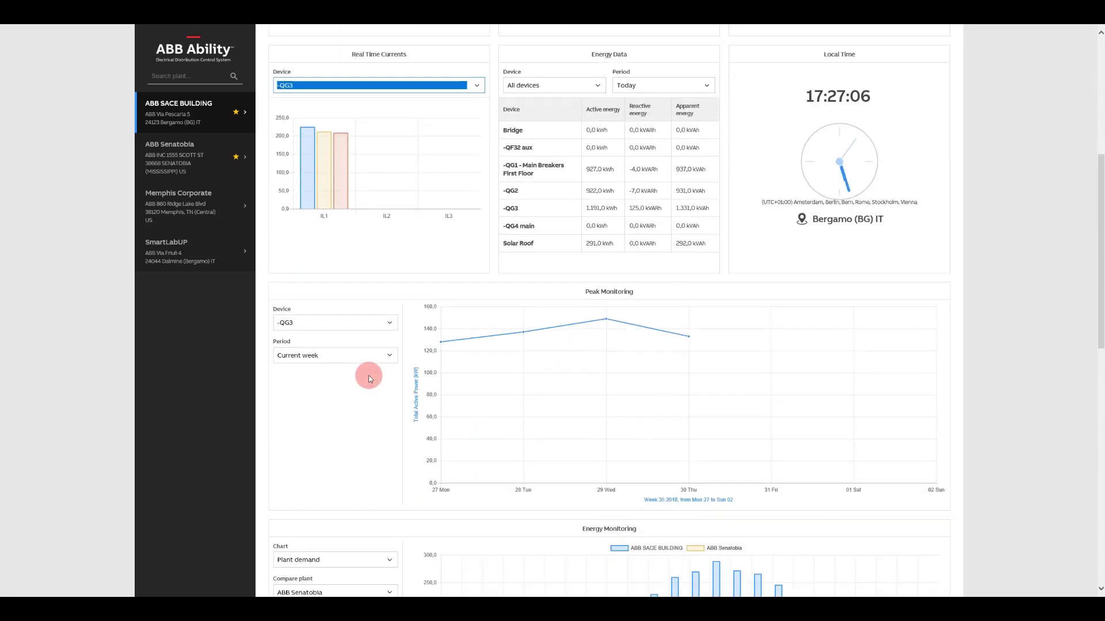
- Set Peak Monitoring to device -QG1 - Main Breakers First Floor and period Today
{"action": "left_click", "coordinate": [386, 320]}
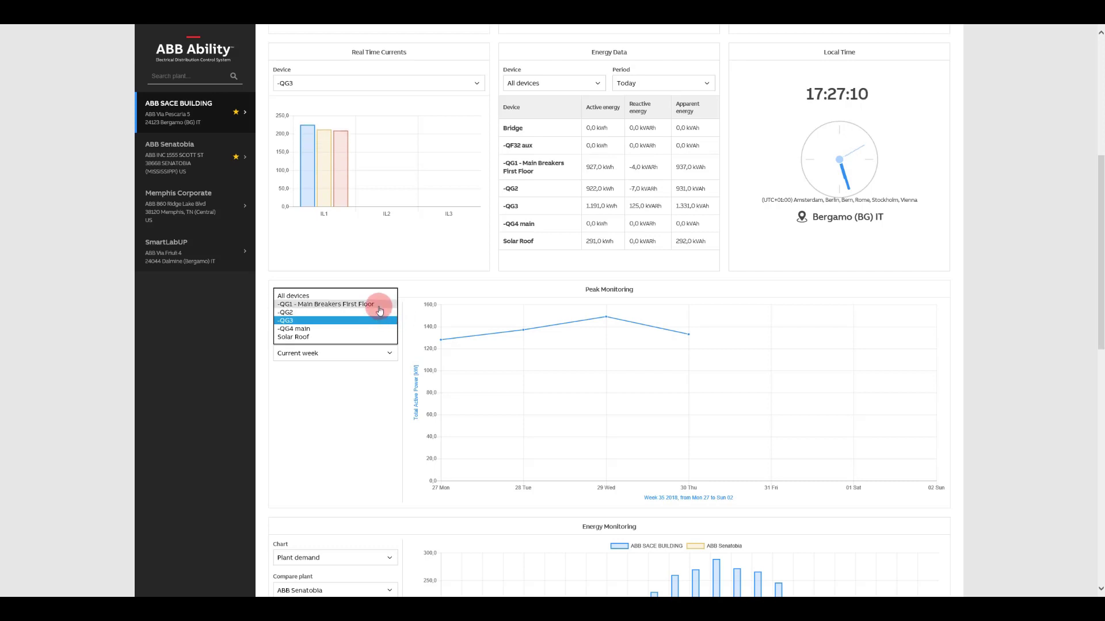
{"action": "left_click", "coordinate": [376, 305]}
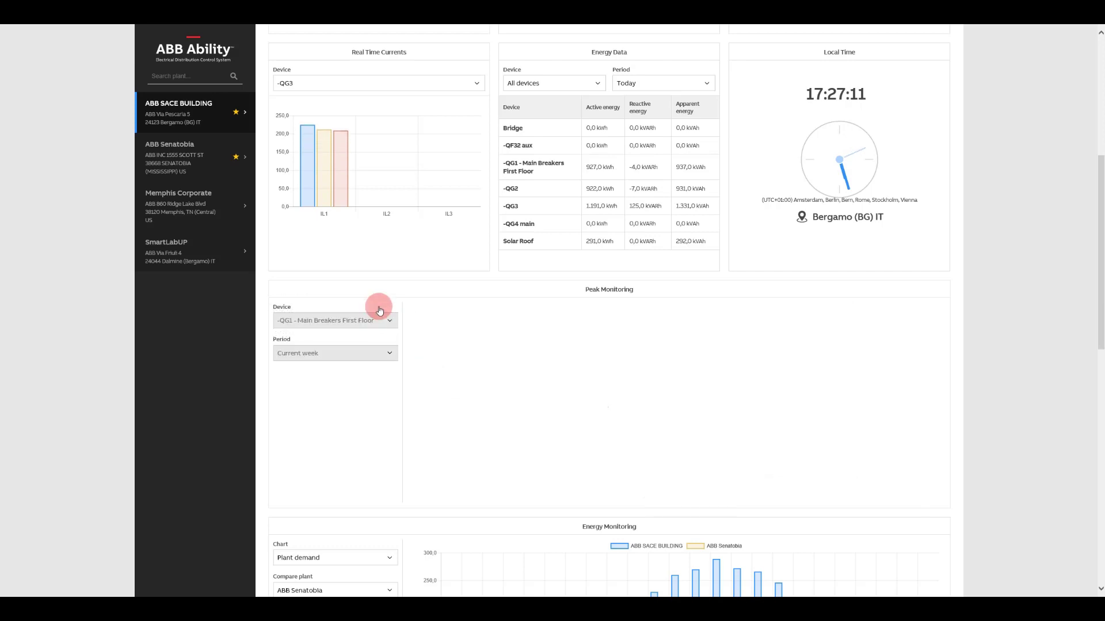
{"action": "left_click", "coordinate": [380, 352]}
{"action": "left_click", "coordinate": [326, 346]}
{"action": "left_click", "coordinate": [325, 349]}
{"action": "left_click", "coordinate": [326, 349]}
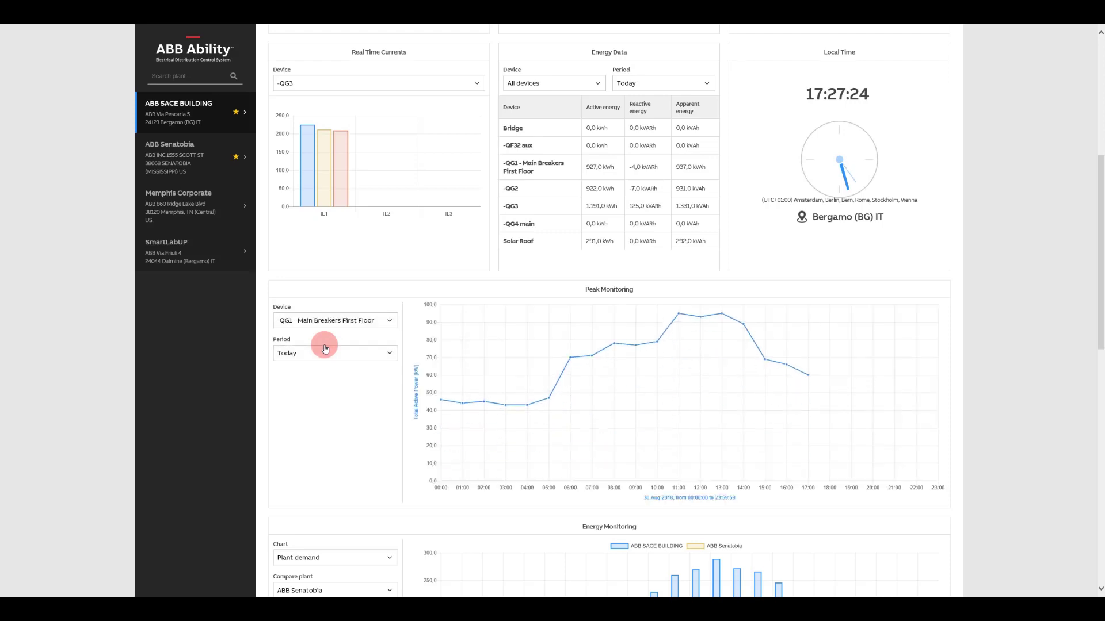
{"action": "scroll", "coordinate": [333, 424], "scroll_direction": "down", "scroll_amount": 3}
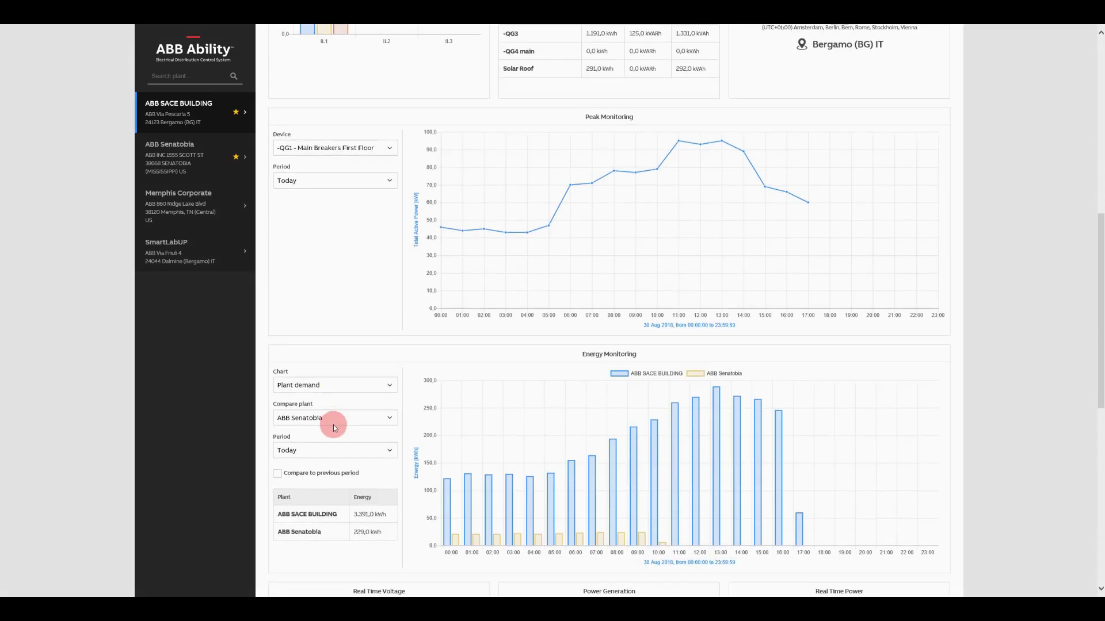
- Set Energy Monitoring's compare plant to SmartLabUP
{"action": "left_click", "coordinate": [382, 419]}
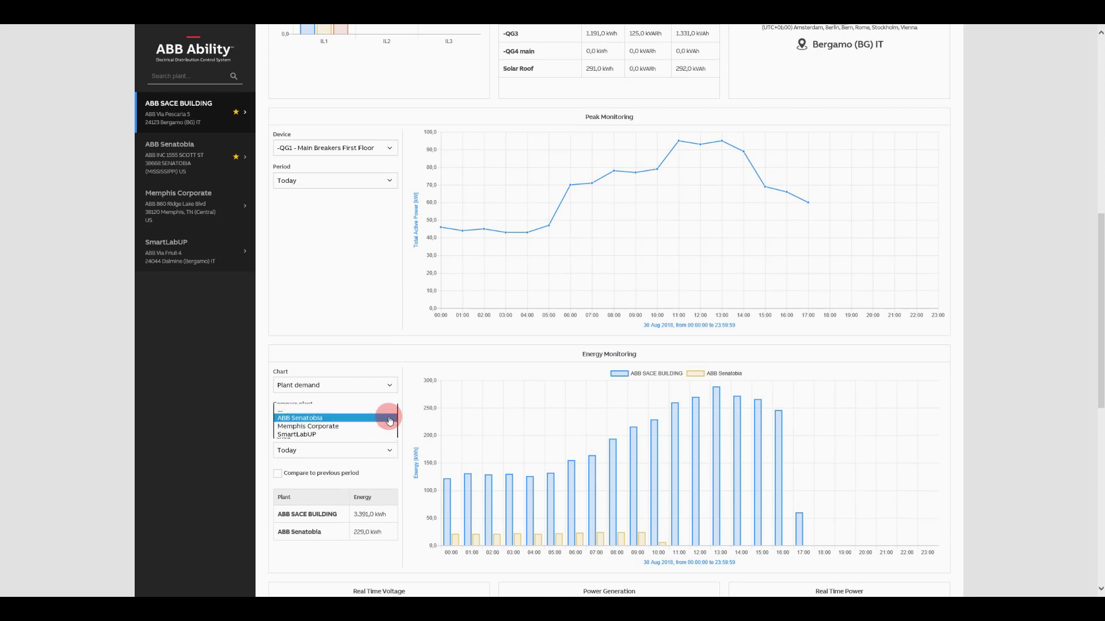
{"action": "left_click", "coordinate": [368, 434]}
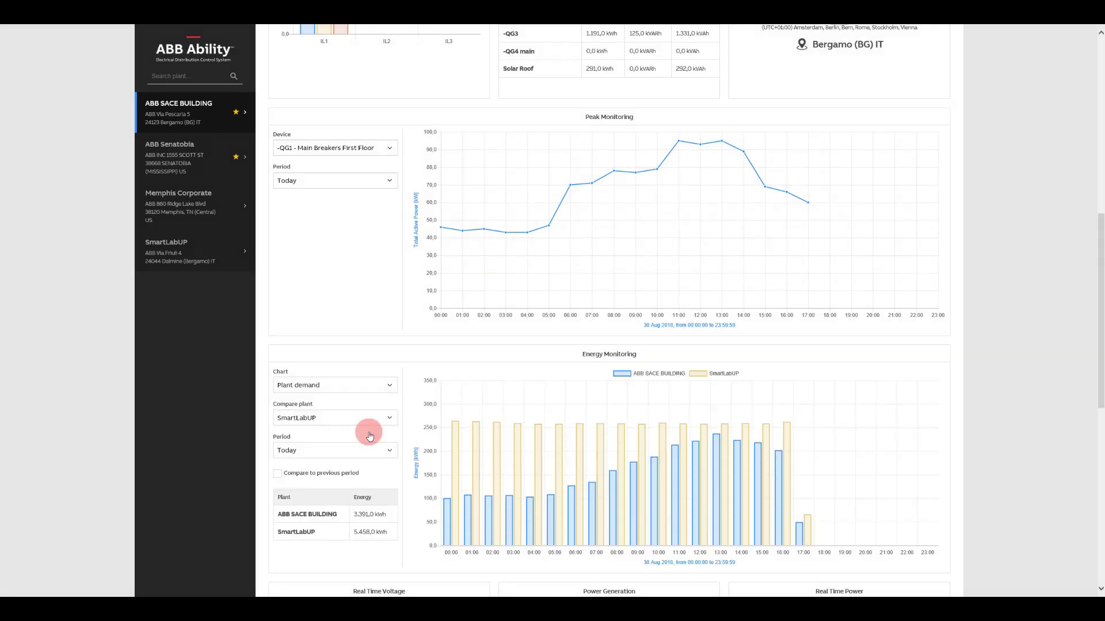
{"action": "scroll", "coordinate": [520, 463], "scroll_direction": "down", "scroll_amount": 1}
{"action": "scroll", "coordinate": [512, 466], "scroll_direction": "down", "scroll_amount": 4}
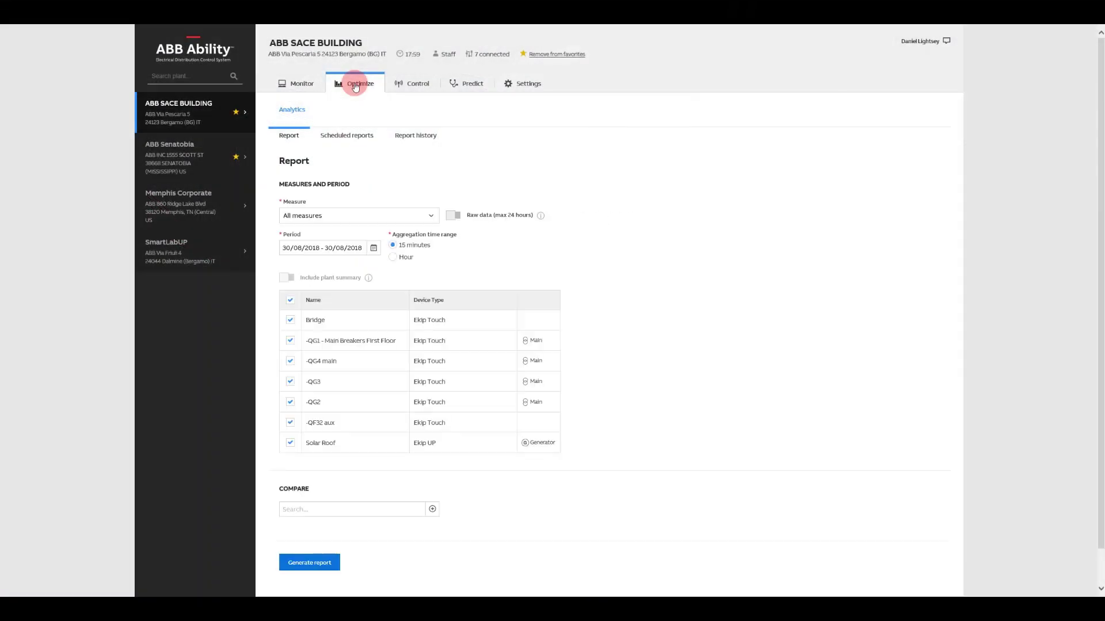
- Generate an Active power report for all devices and open its Data sheet in Excel
{"action": "left_click", "coordinate": [431, 216]}
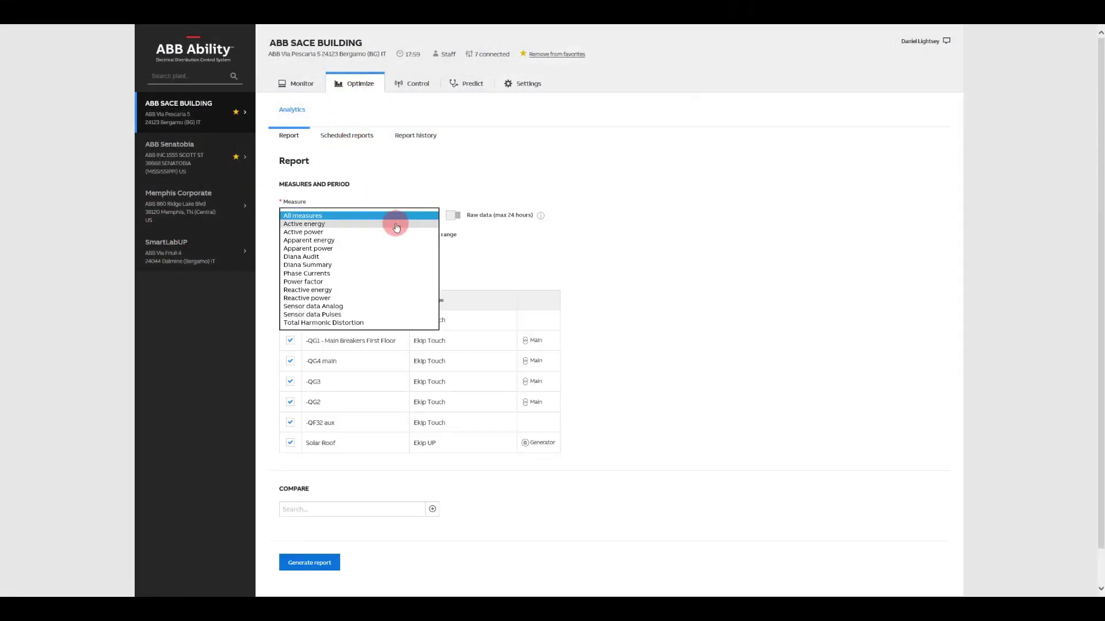
{"action": "left_click", "coordinate": [314, 232]}
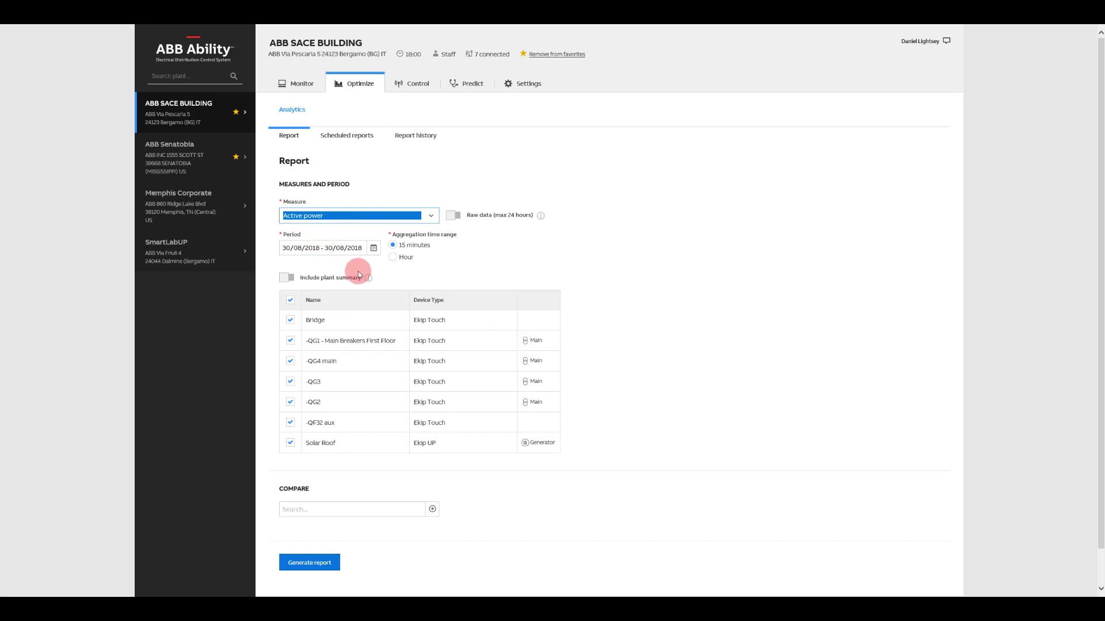
{"action": "mouse_move", "coordinate": [369, 280]}
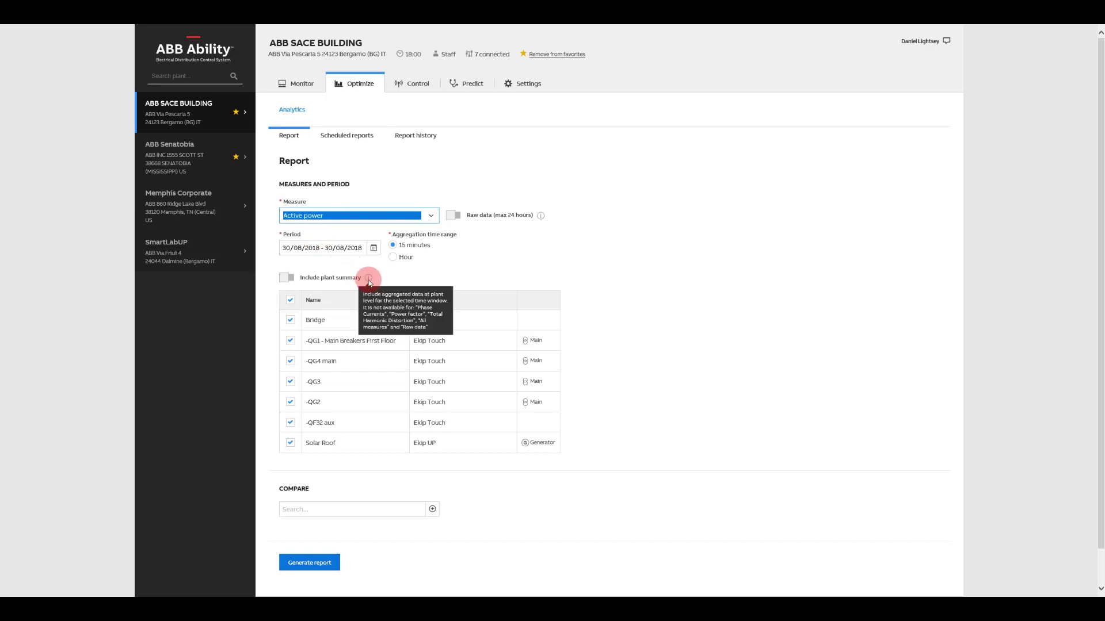
{"action": "left_click", "coordinate": [291, 301]}
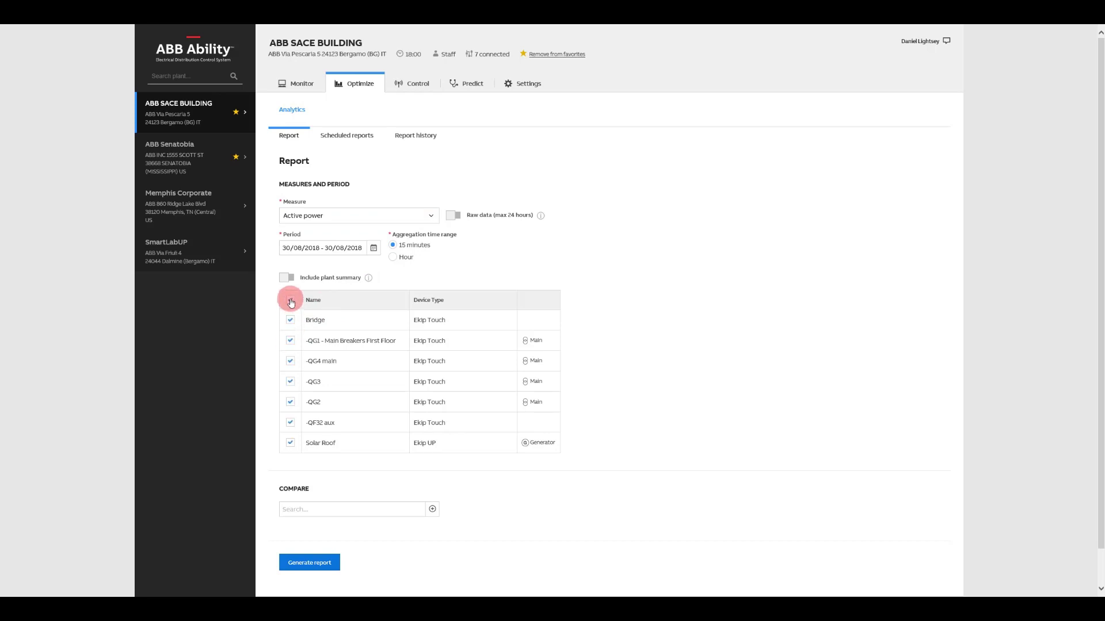
{"action": "left_click", "coordinate": [303, 565]}
{"action": "left_click", "coordinate": [55, 594]}
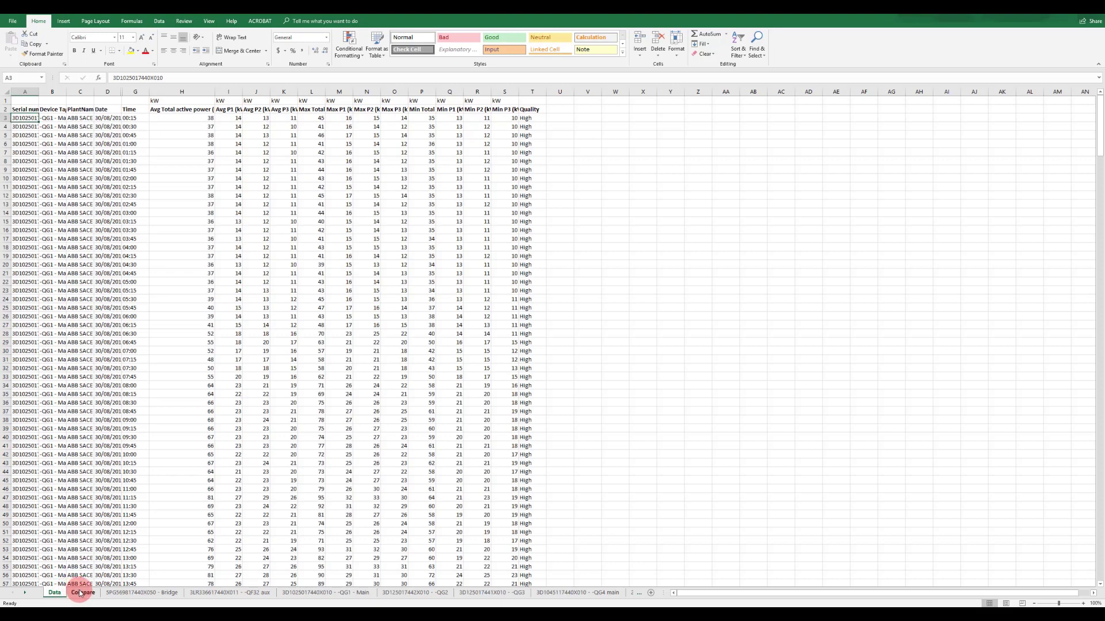
- View the Compare sheet, then the QG1 - Main sheet with its power charts
{"action": "left_click", "coordinate": [82, 593]}
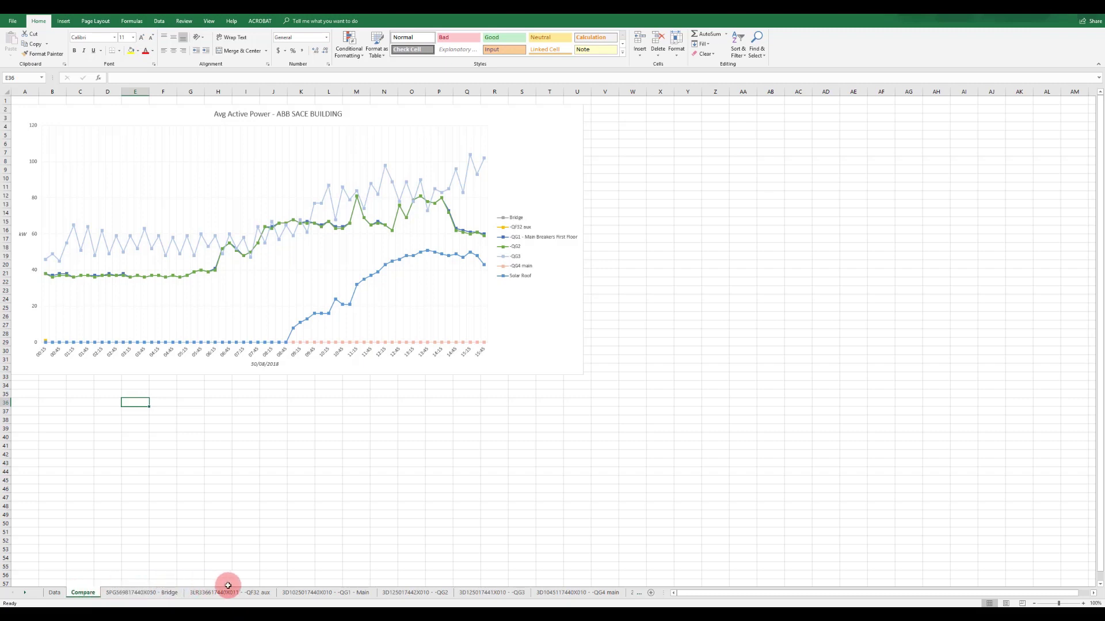
{"action": "left_click", "coordinate": [330, 593]}
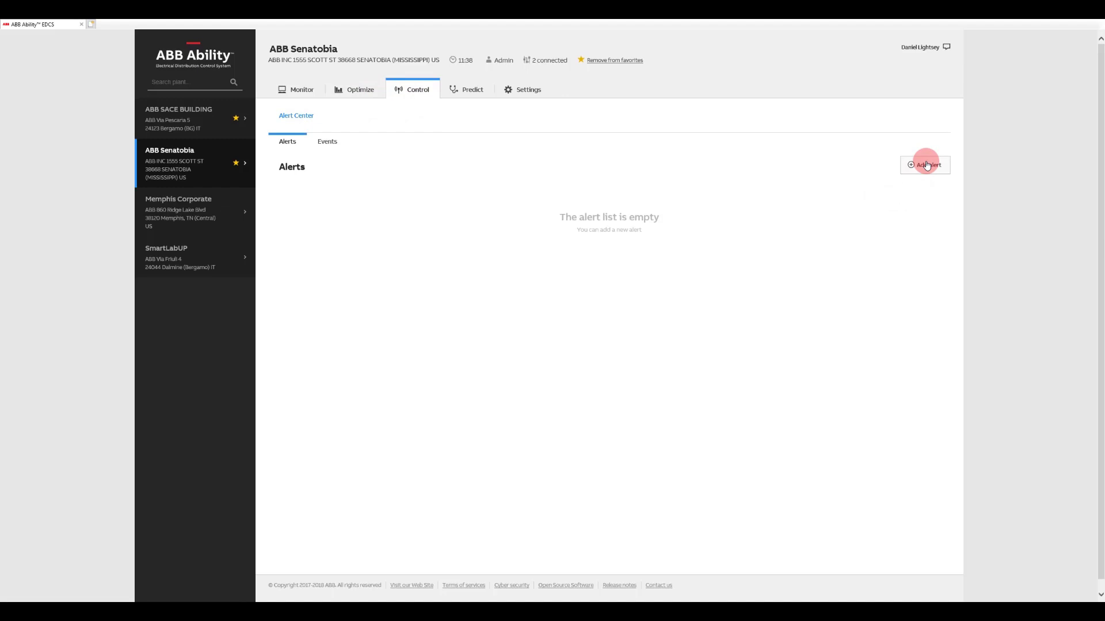
- Save an alert on device Main for IL1 above 100,0 A with a user profile, then view Events
{"action": "left_click", "coordinate": [922, 165]}
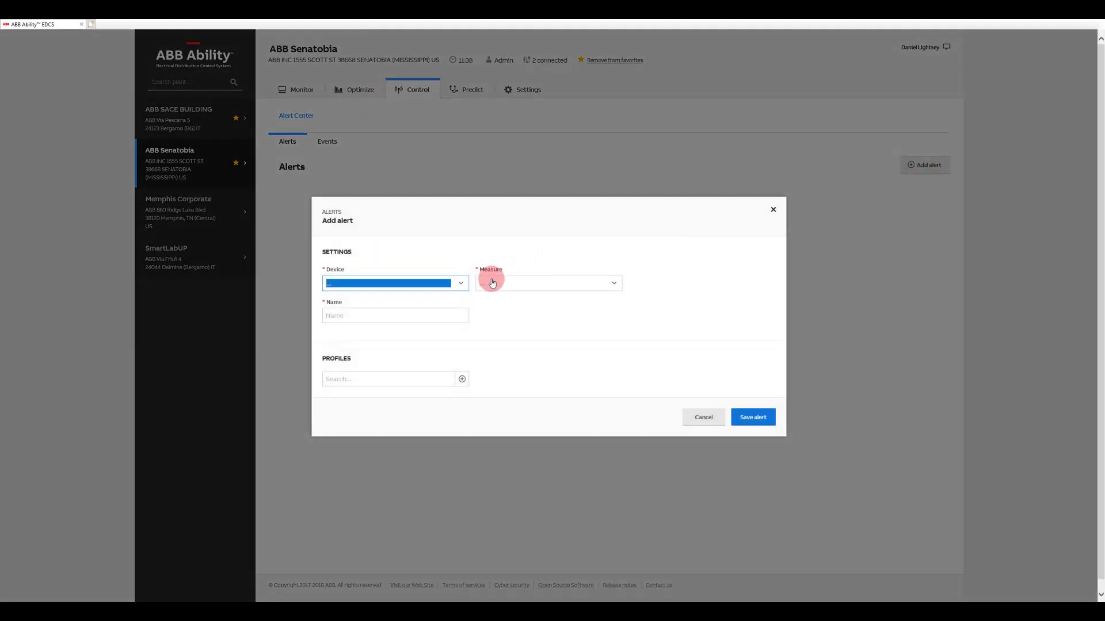
{"action": "left_click", "coordinate": [459, 284]}
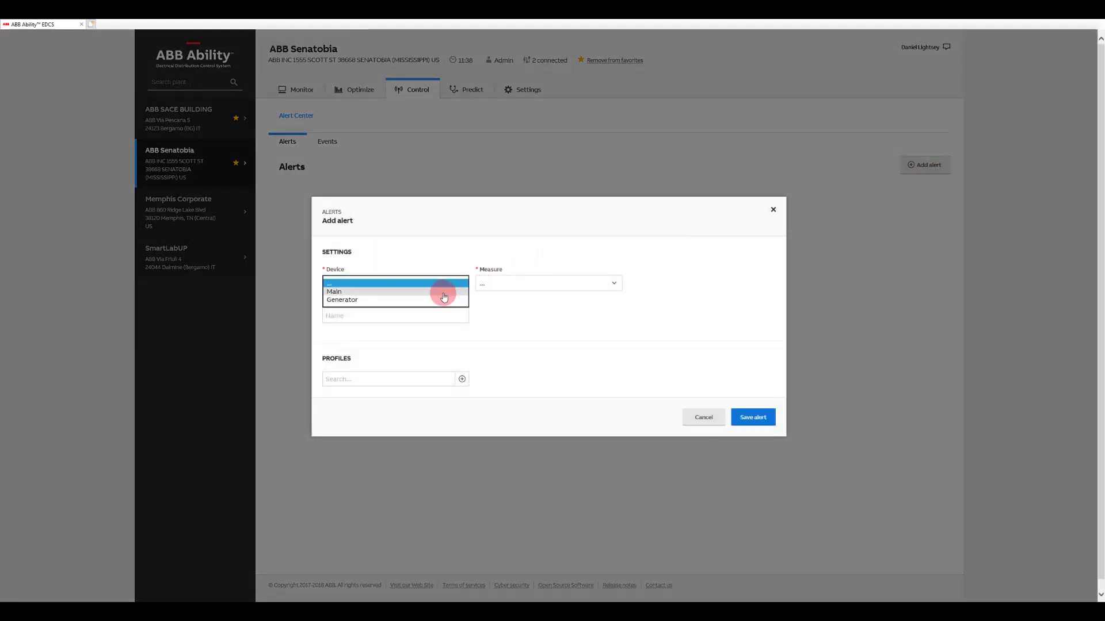
{"action": "left_click", "coordinate": [452, 292]}
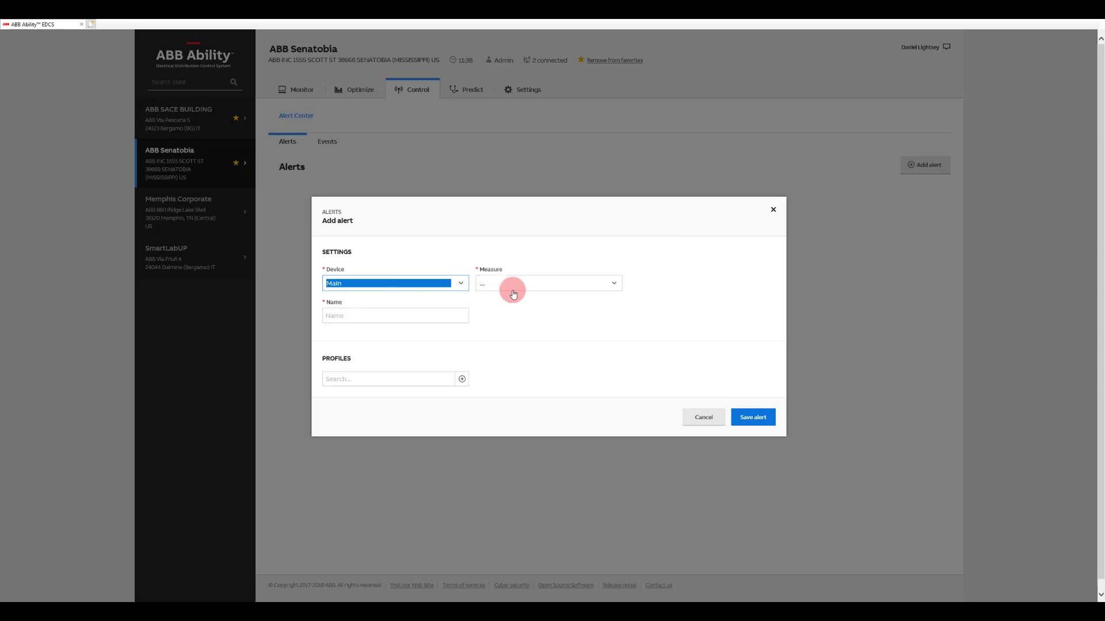
{"action": "left_click", "coordinate": [511, 286]}
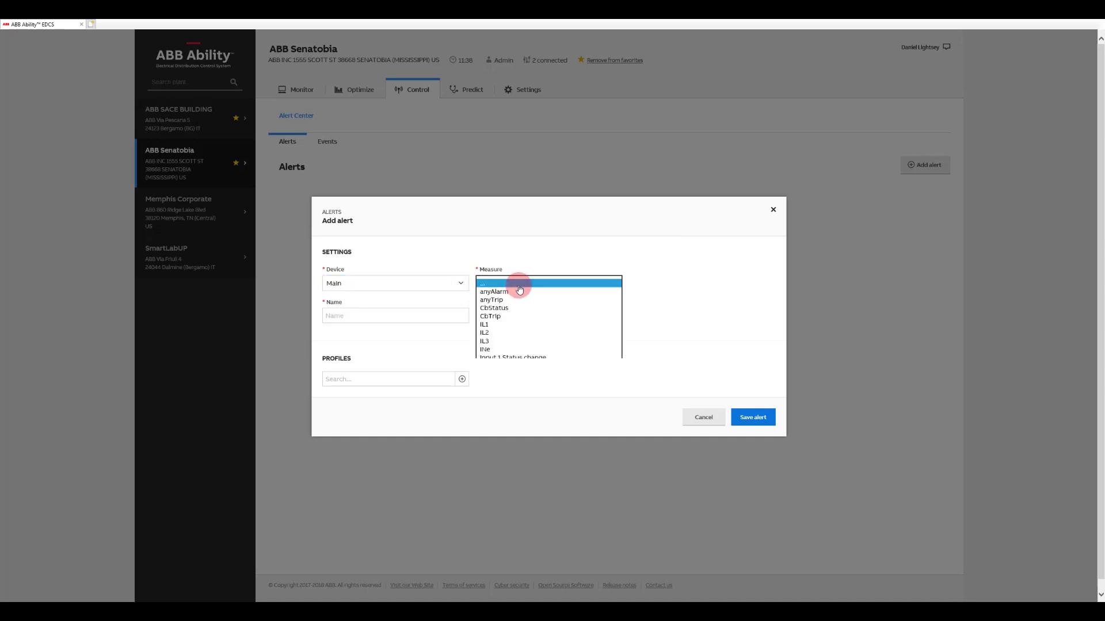
{"action": "left_click", "coordinate": [500, 325]}
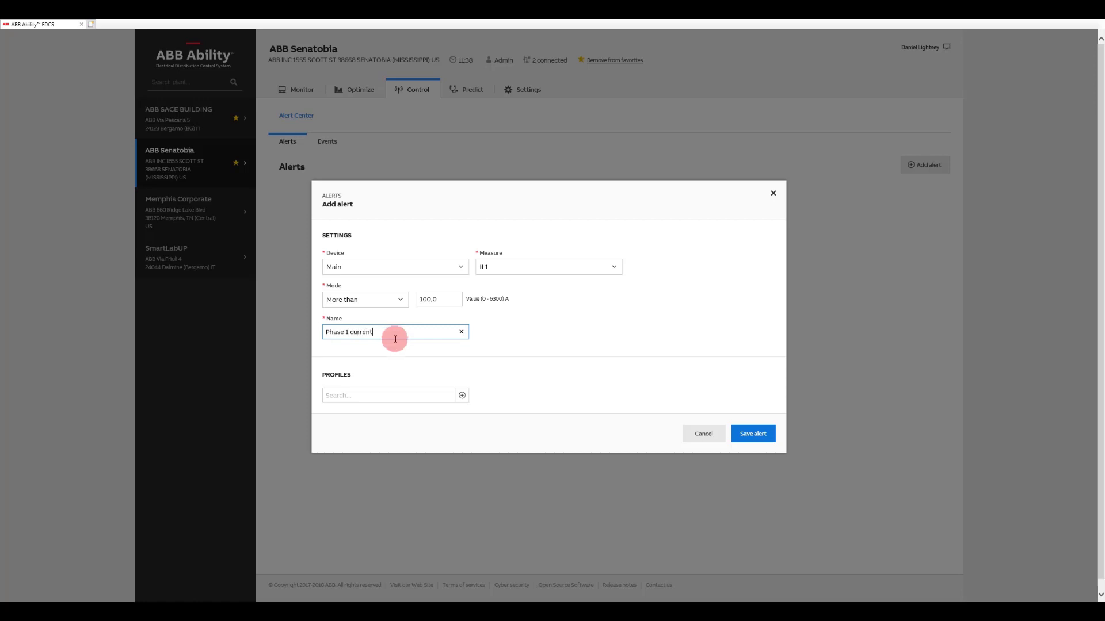
{"action": "left_click", "coordinate": [412, 399]}
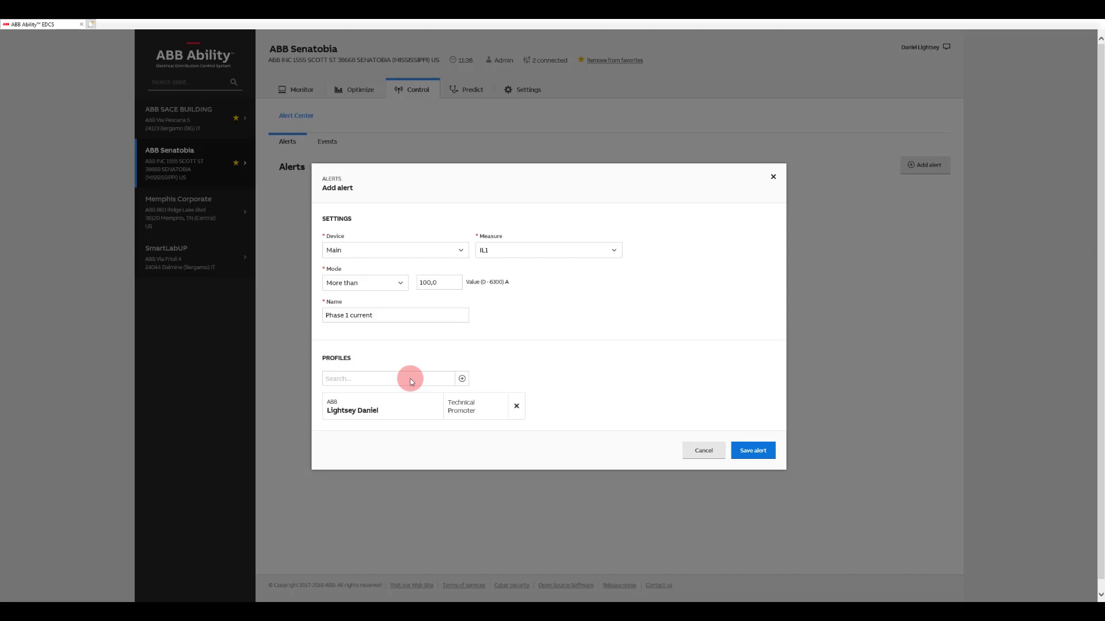
{"action": "left_click", "coordinate": [742, 449]}
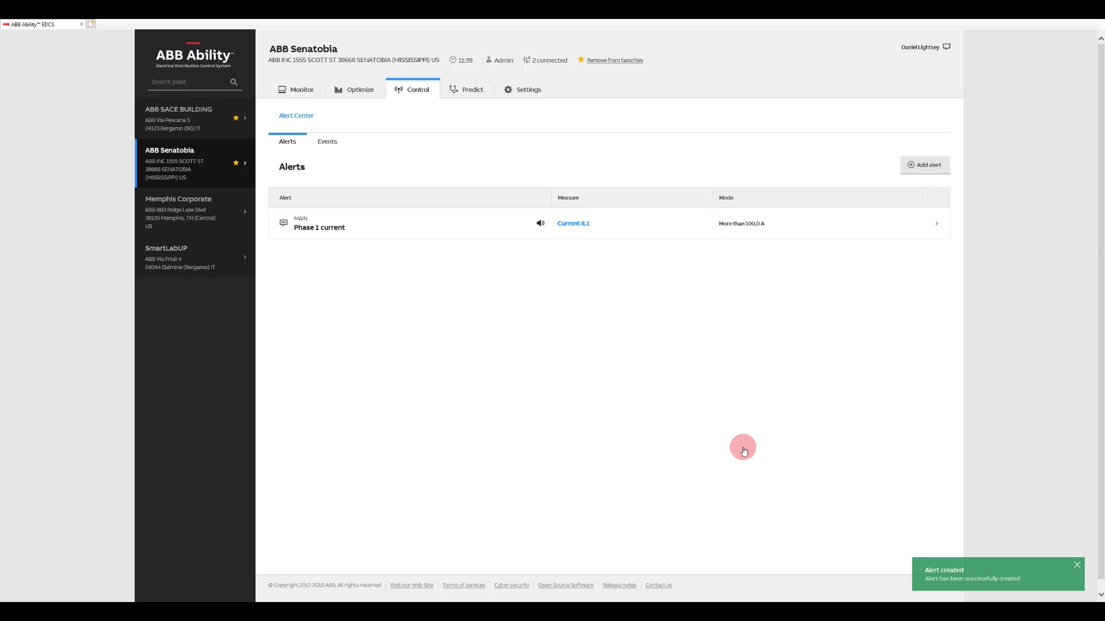
{"action": "left_click", "coordinate": [328, 144]}
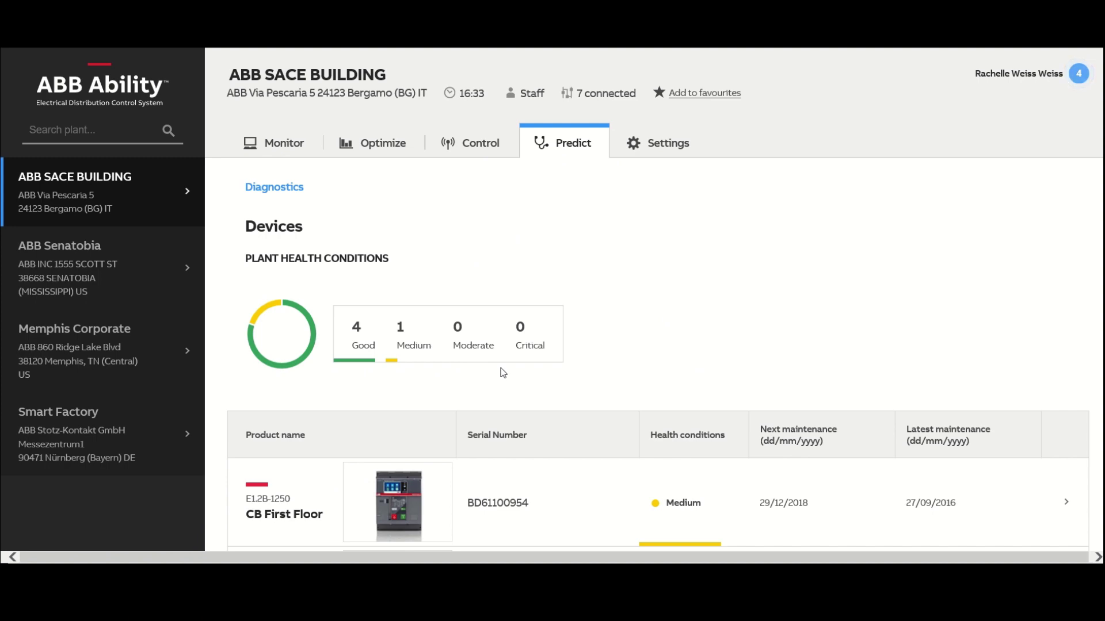
- Open the CB First Floor breaker's details and scroll through its Information tab
{"action": "scroll", "coordinate": [499, 371], "scroll_direction": "down", "scroll_amount": 3}
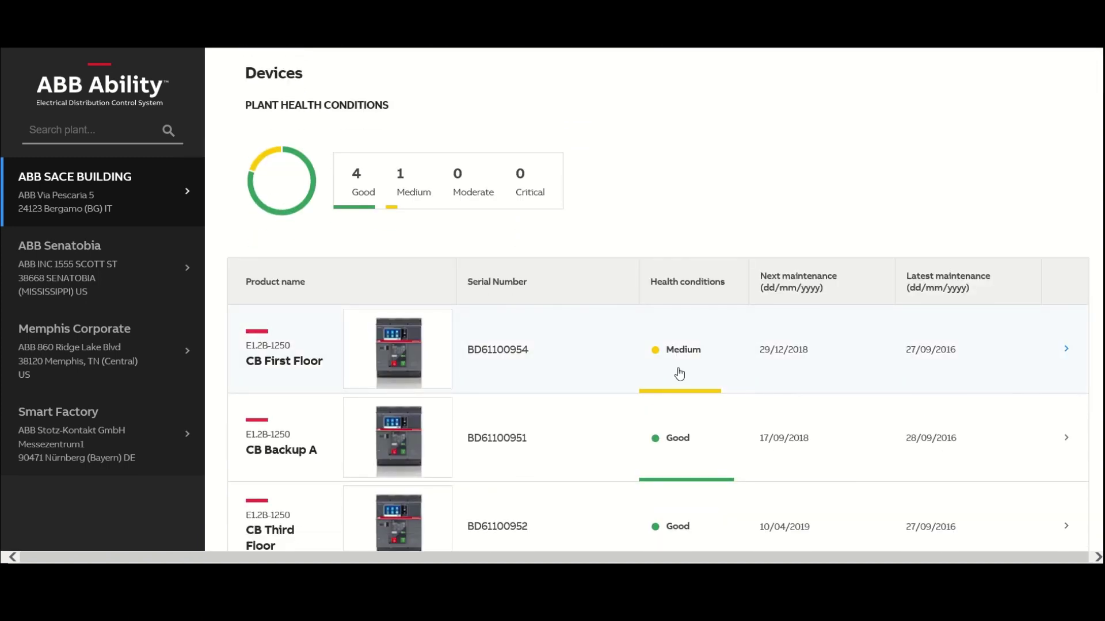
{"action": "scroll", "coordinate": [678, 369], "scroll_direction": "down", "scroll_amount": 3}
{"action": "scroll", "coordinate": [679, 375], "scroll_direction": "down", "scroll_amount": 1}
{"action": "scroll", "coordinate": [679, 376], "scroll_direction": "up", "scroll_amount": 3}
{"action": "left_click", "coordinate": [692, 378]}
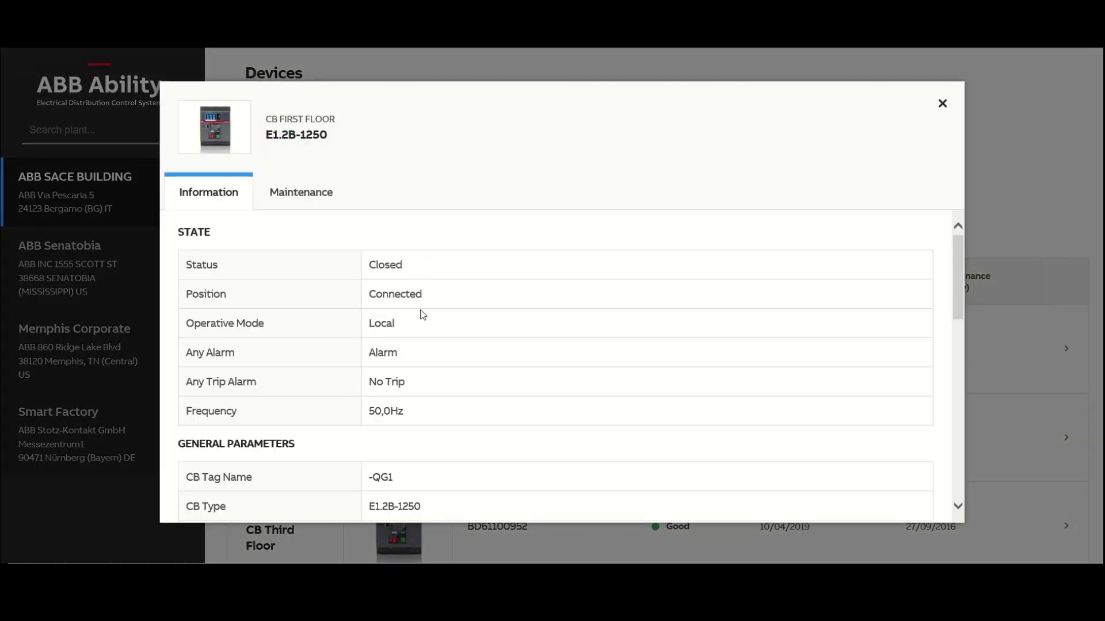
{"action": "scroll", "coordinate": [423, 358], "scroll_direction": "down", "scroll_amount": 2}
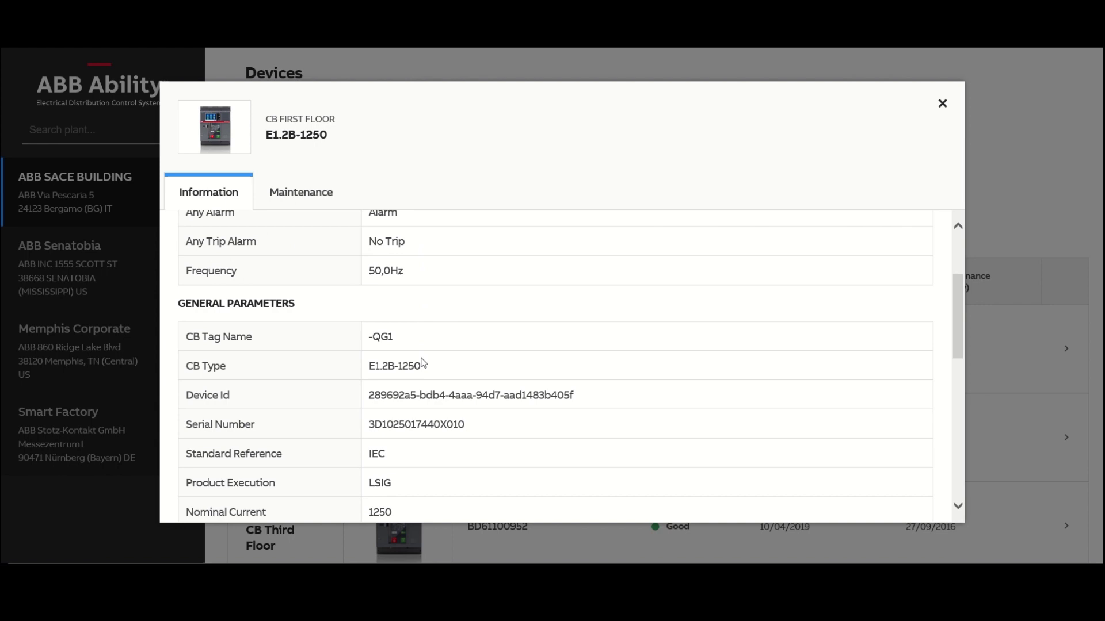
{"action": "scroll", "coordinate": [423, 364], "scroll_direction": "down", "scroll_amount": 4}
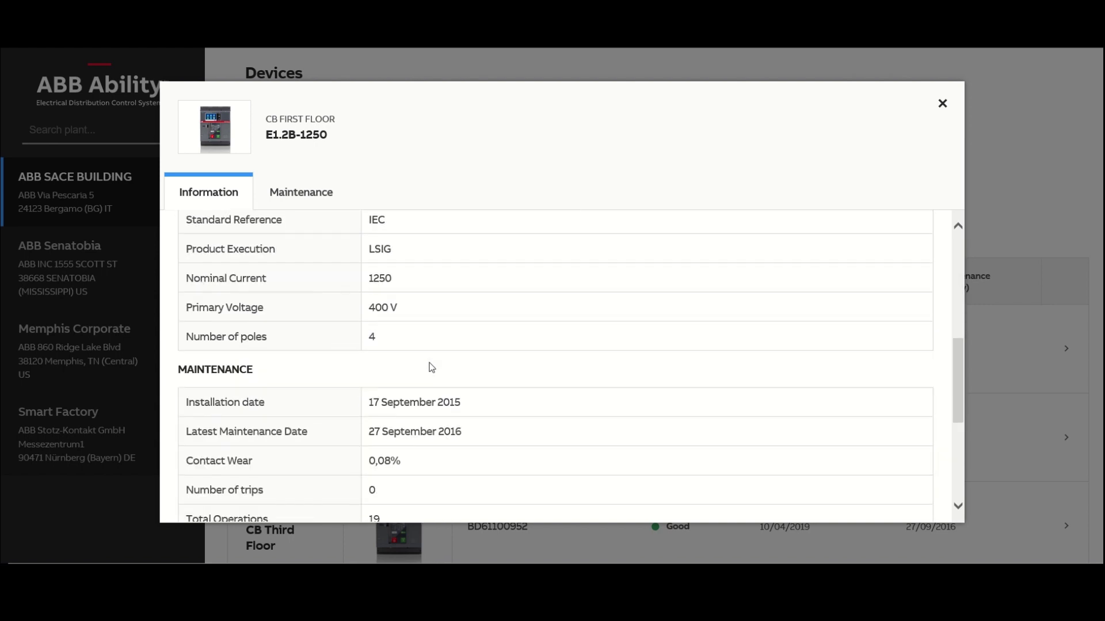
{"action": "scroll", "coordinate": [495, 406], "scroll_direction": "down", "scroll_amount": 2}
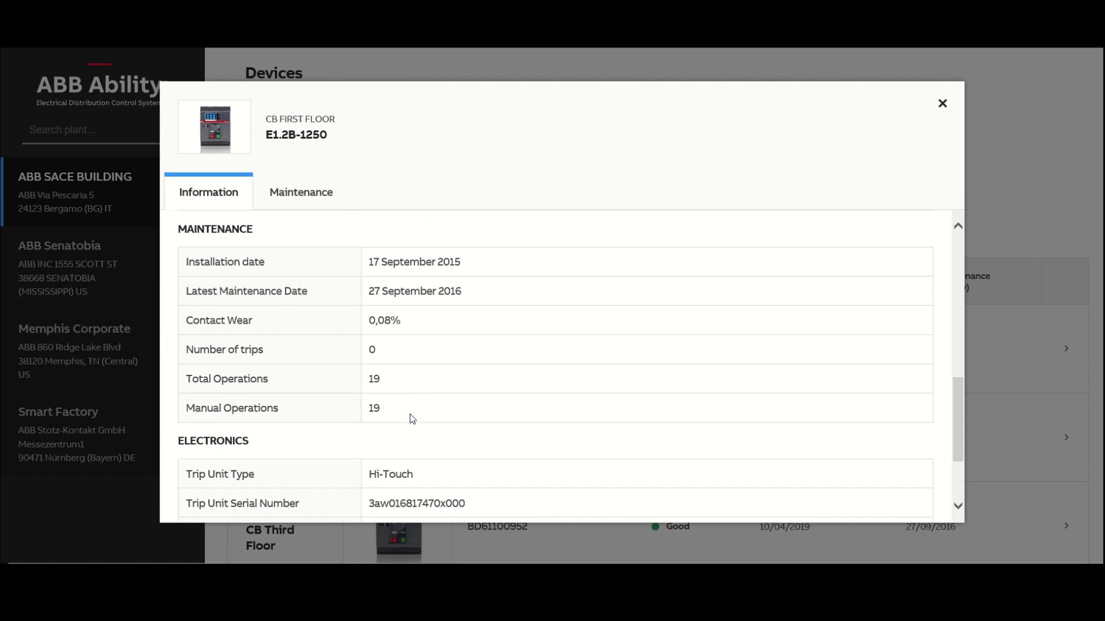
{"action": "scroll", "coordinate": [410, 414], "scroll_direction": "down", "scroll_amount": 2}
{"action": "scroll", "coordinate": [412, 420], "scroll_direction": "up", "scroll_amount": 5}
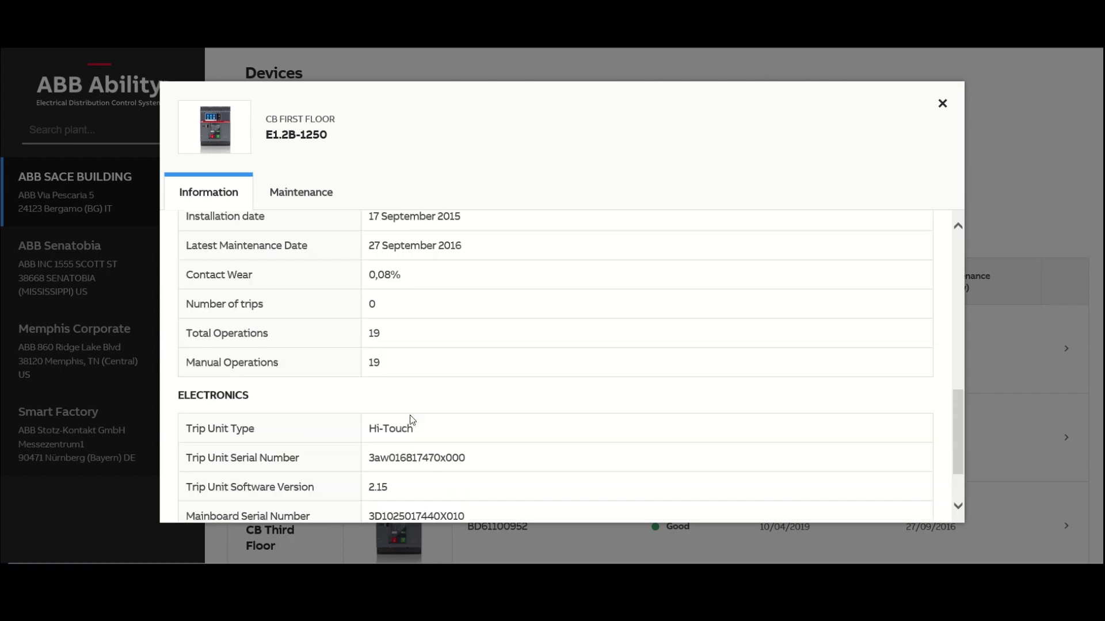
{"action": "scroll", "coordinate": [413, 414], "scroll_direction": "up", "scroll_amount": 5}
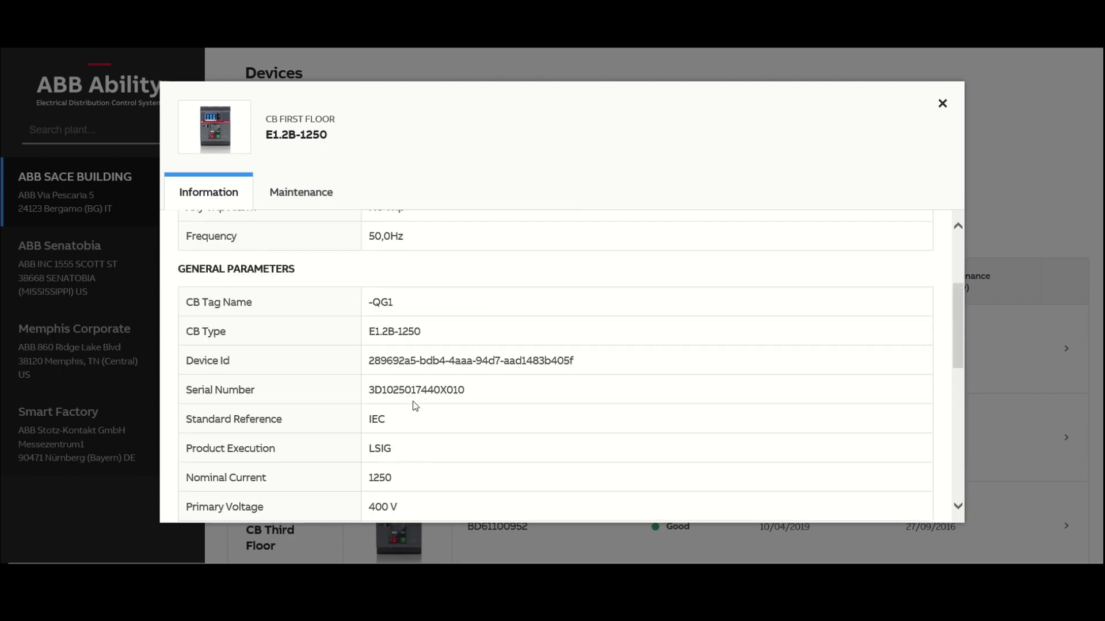
- Review the breaker's Maintenance conditions and reliability curve, then close the detail view
{"action": "left_click", "coordinate": [316, 193]}
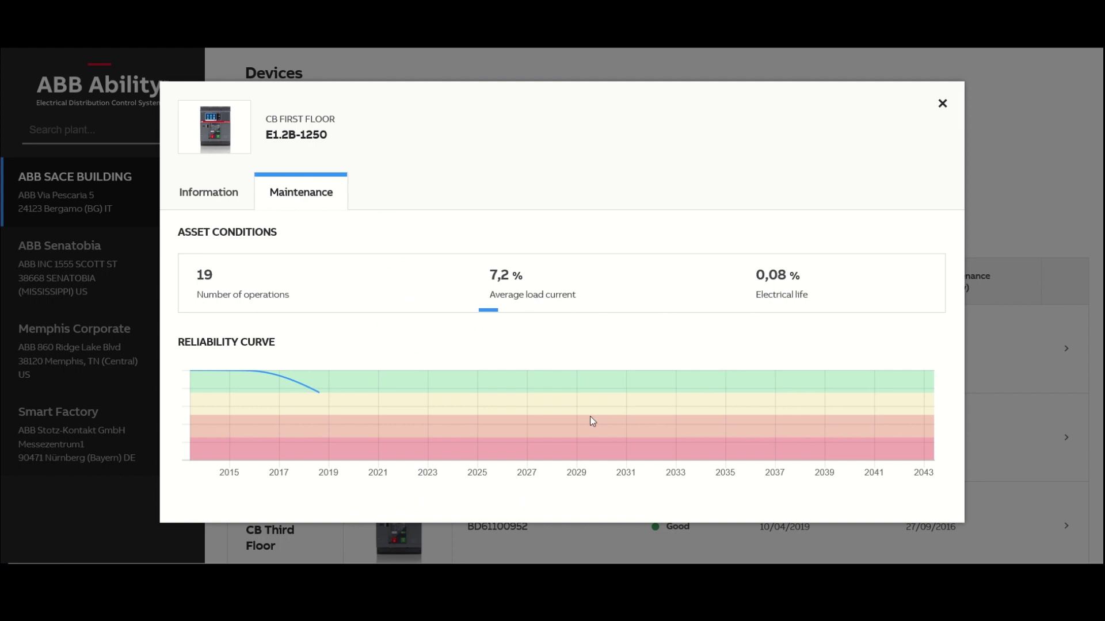
{"action": "mouse_move", "coordinate": [332, 405]}
{"action": "left_click", "coordinate": [942, 103]}
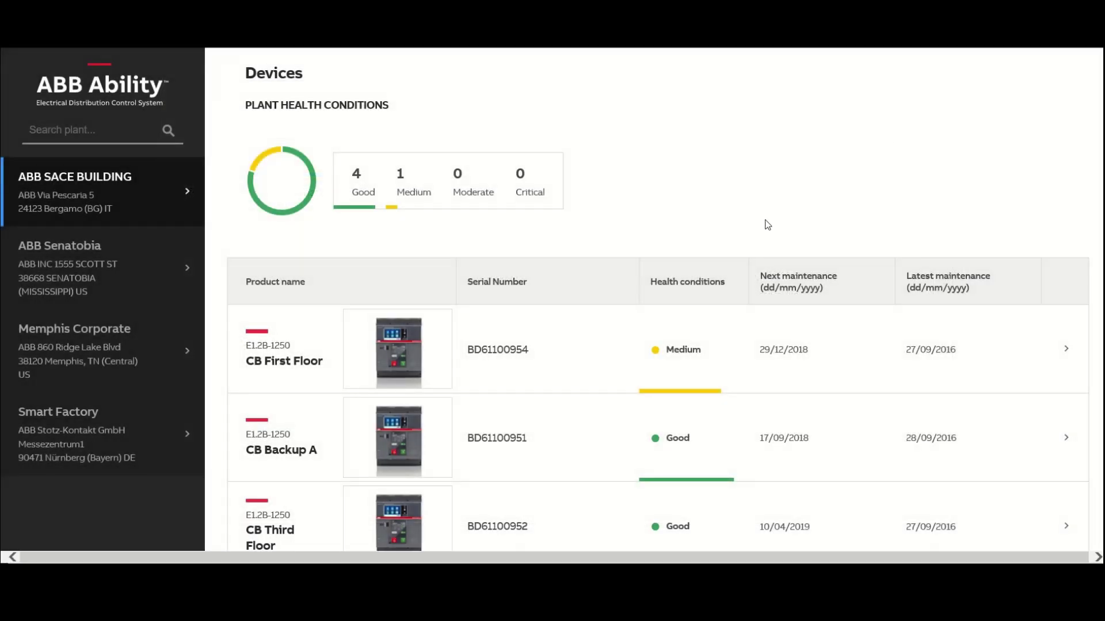